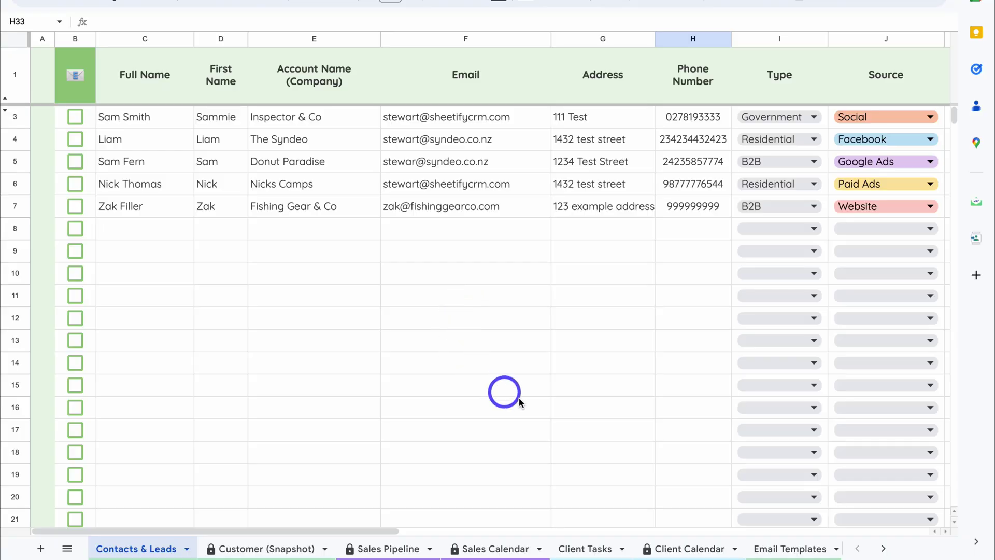
Open the Settings sheet and check the Reporting Email address in cell J10 under General Settings.
scroll(669, 544, "down", 1)
scroll(669, 544, "down", 2)
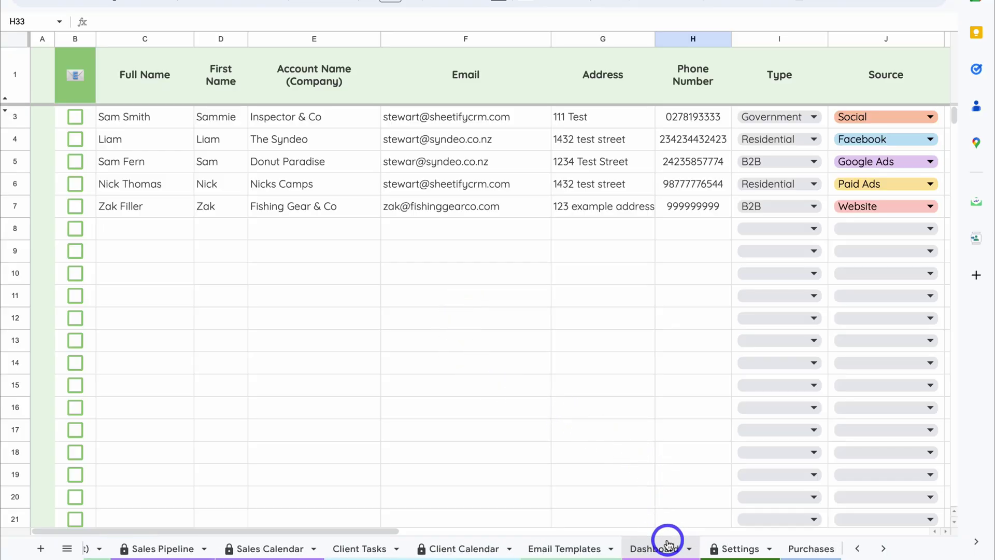
left_click(691, 547)
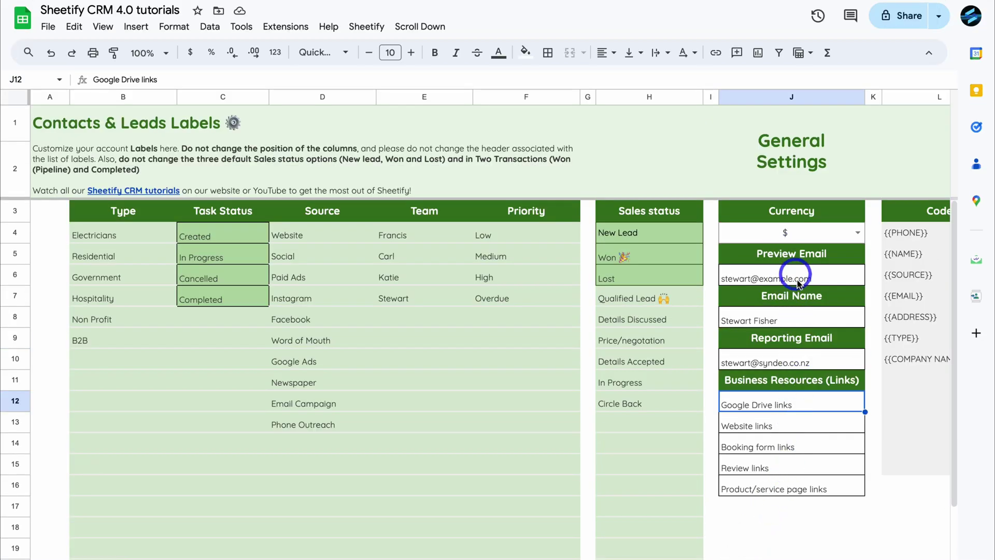
left_click(827, 362)
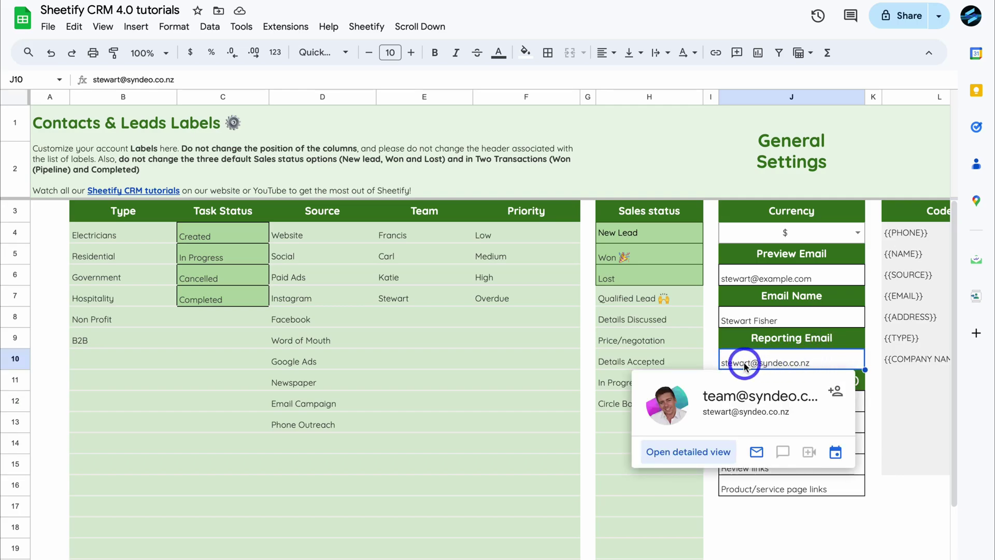
left_click(884, 522)
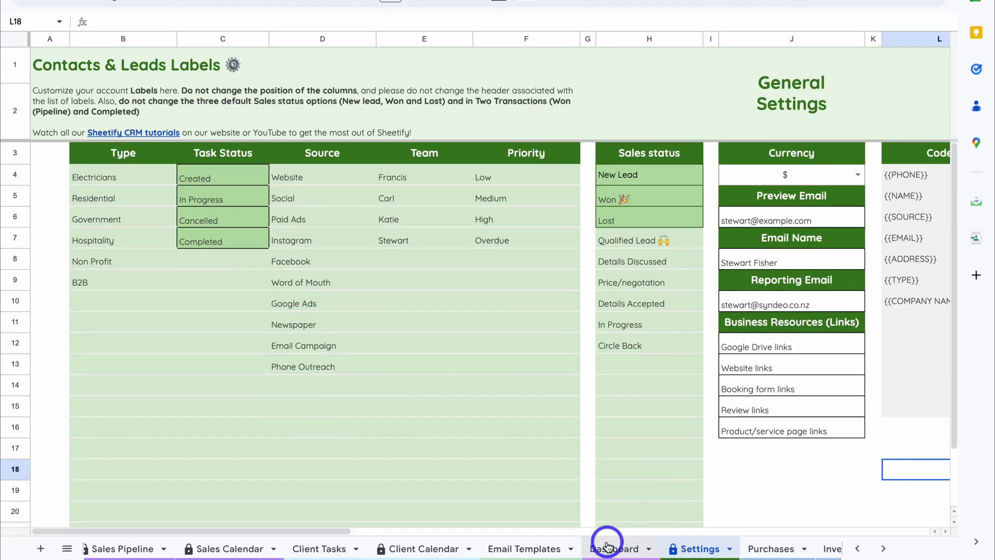
Scroll through the Dashboard's summary cards, task and sales charts, and team performance search panels.
left_click(617, 542)
scroll(667, 422, "up", 15)
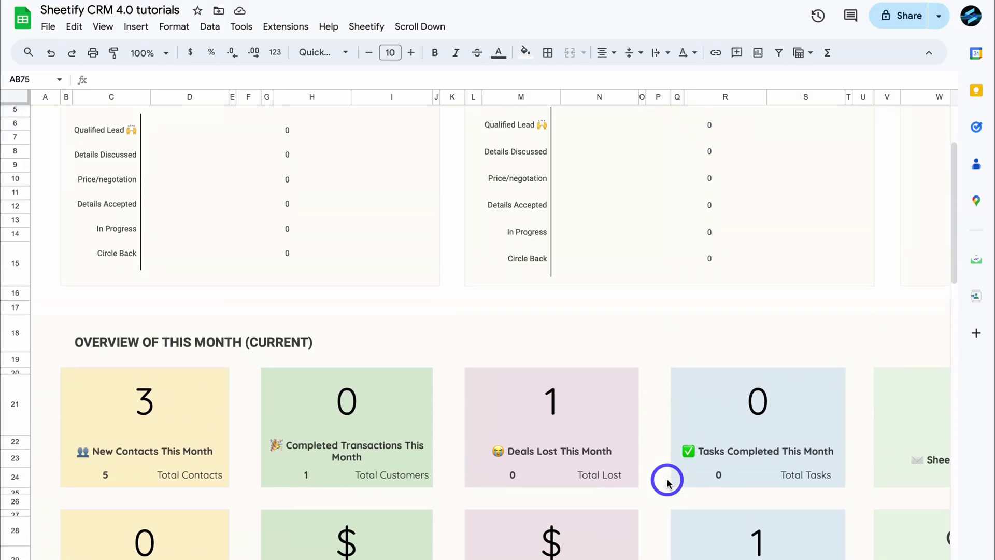
scroll(668, 482, "up", 3)
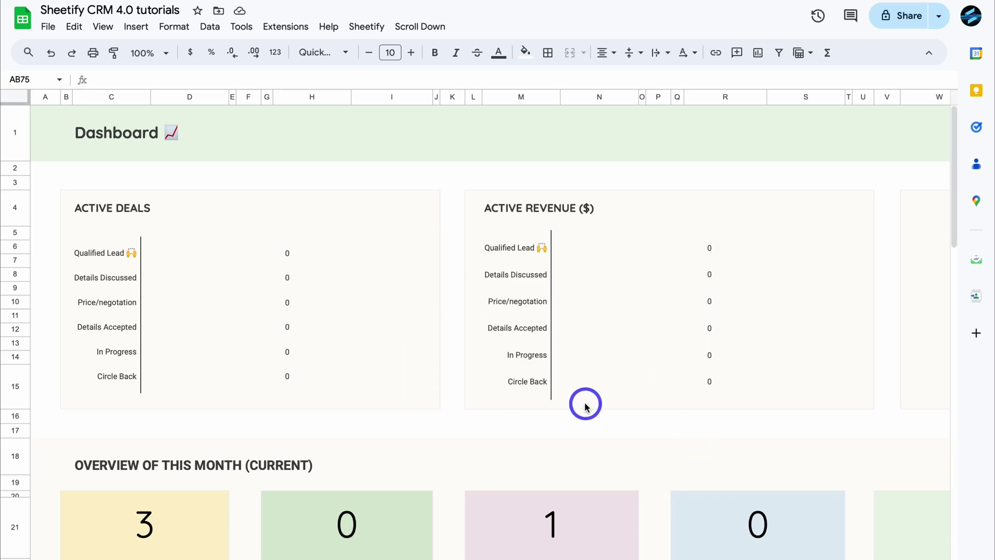
scroll(586, 406, "down", 10)
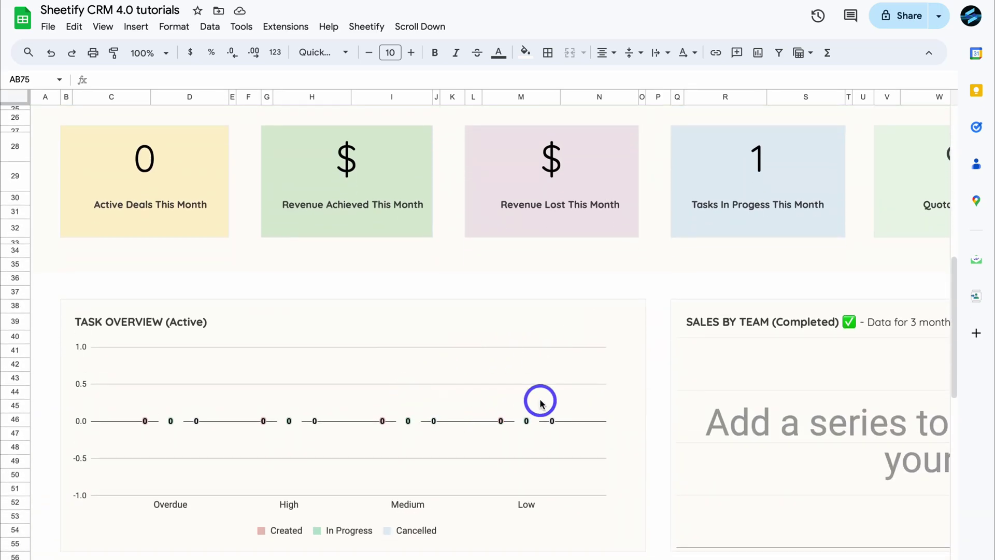
scroll(541, 403, "right", 6)
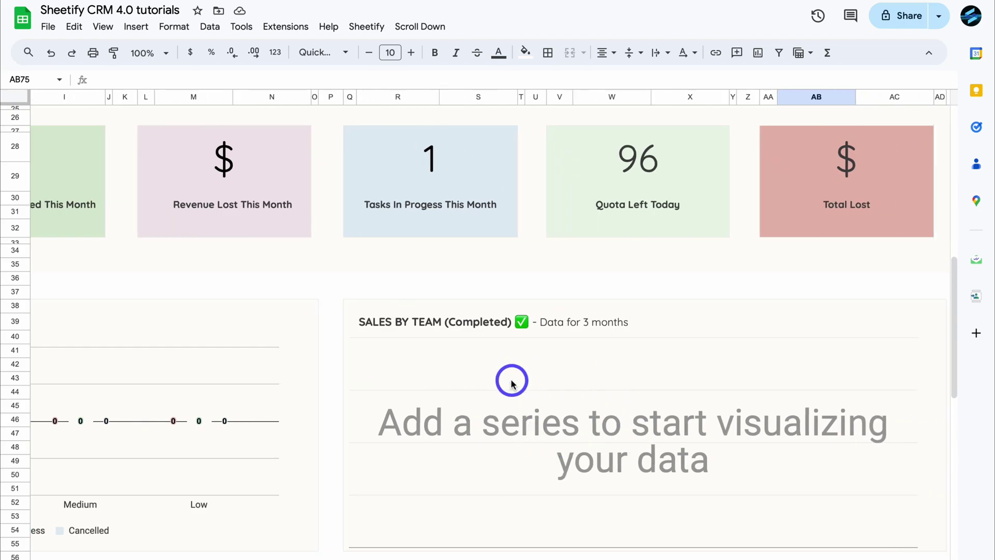
scroll(512, 381, "down", 10)
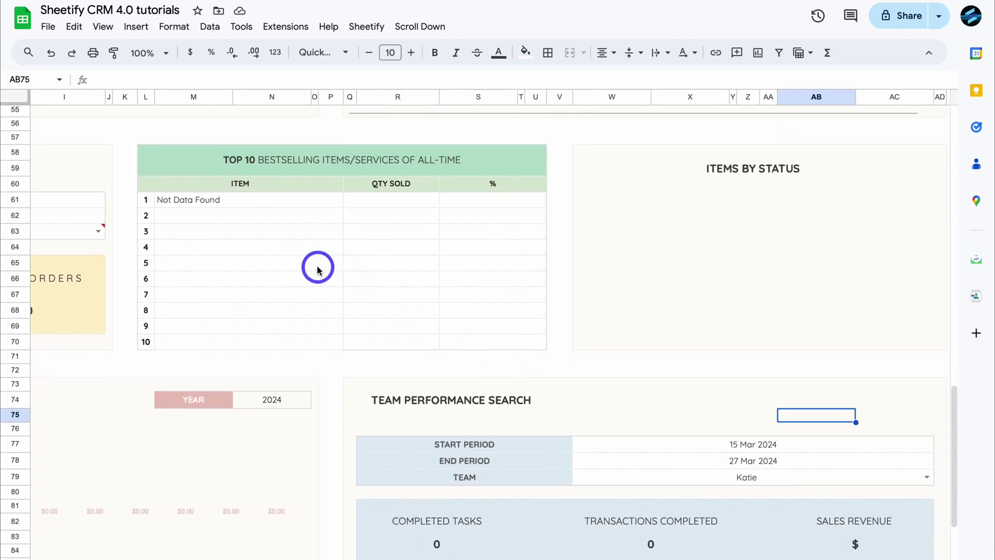
scroll(318, 268, "left", 6)
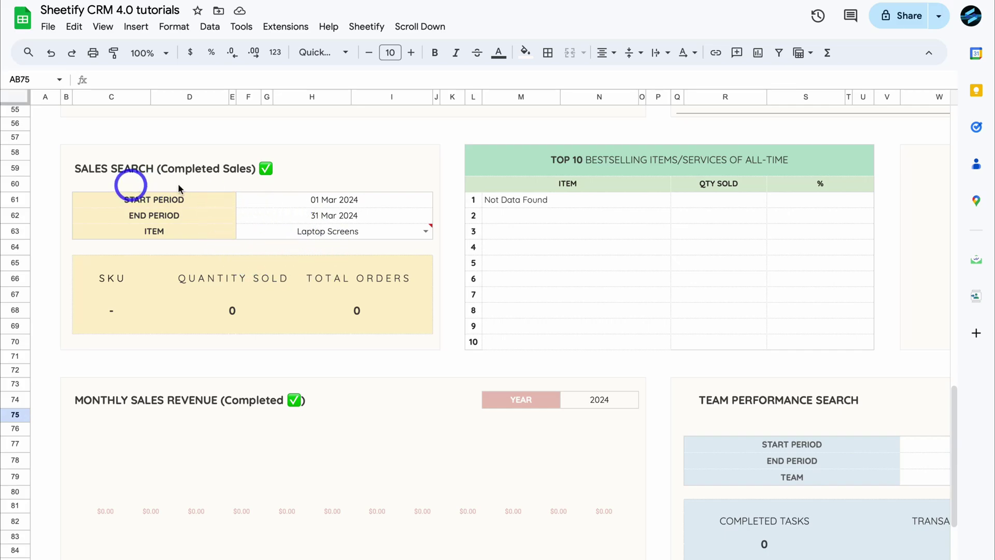
scroll(393, 435, "right", 2)
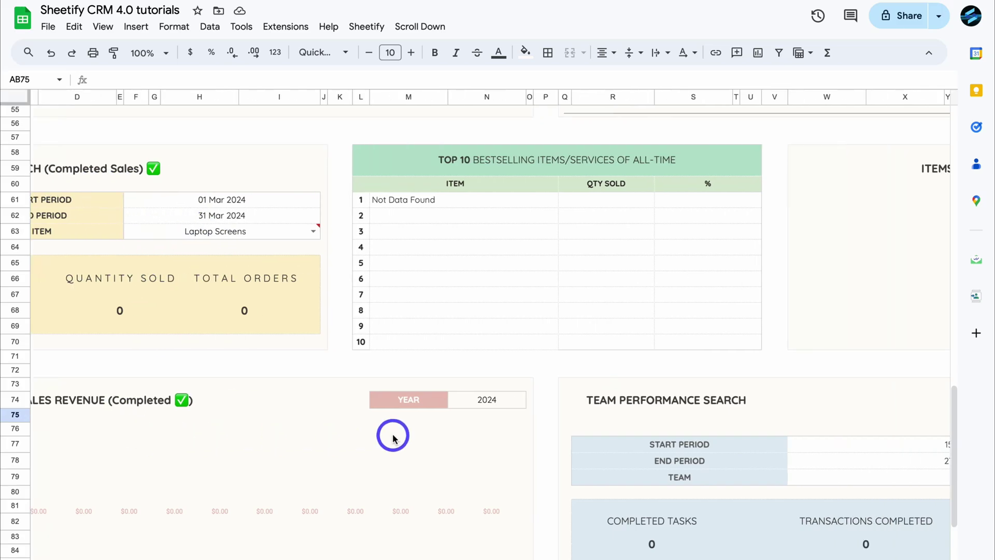
scroll(393, 435, "down", 3)
scroll(393, 435, "right", 2)
scroll(568, 371, "left", 1)
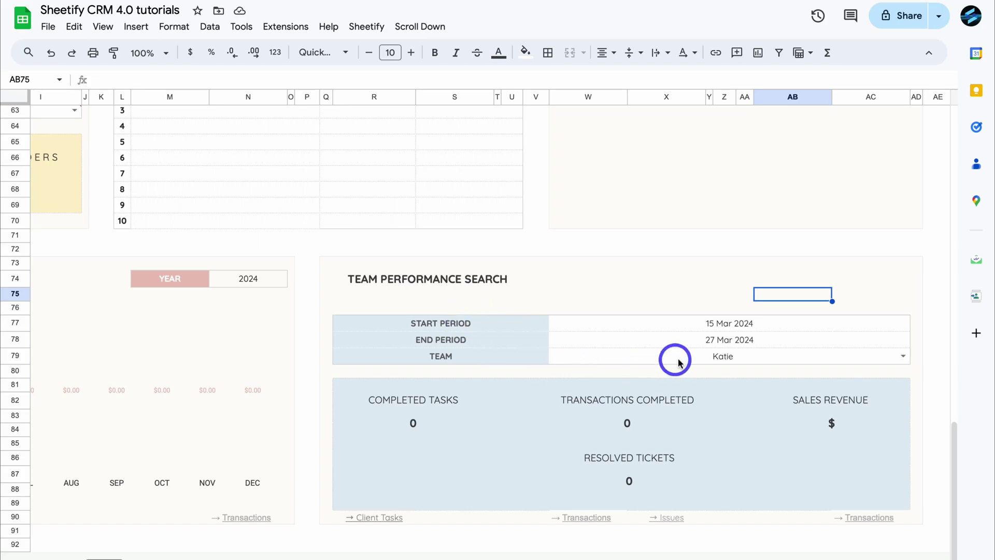
scroll(682, 360, "left", 5)
scroll(680, 360, "up", 9)
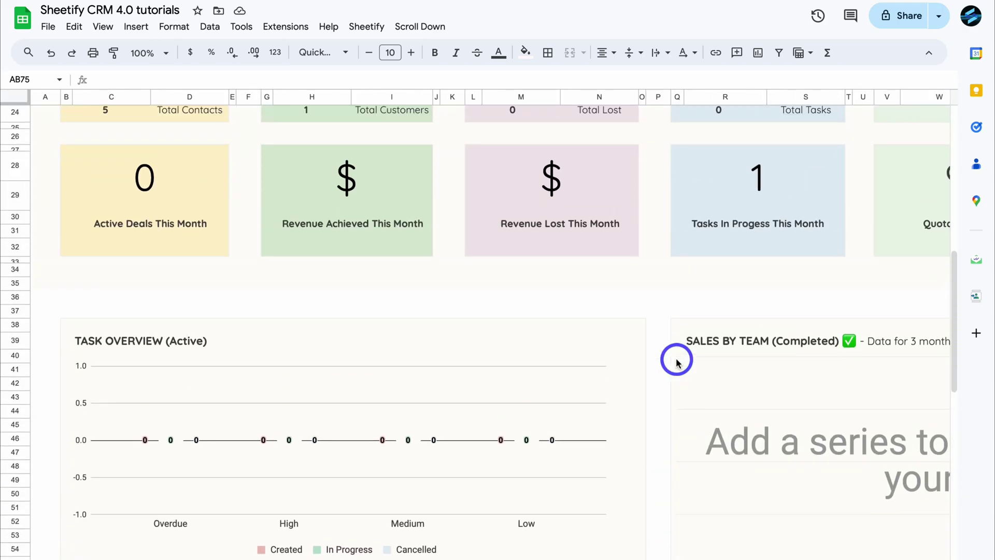
scroll(676, 360, "down", 4)
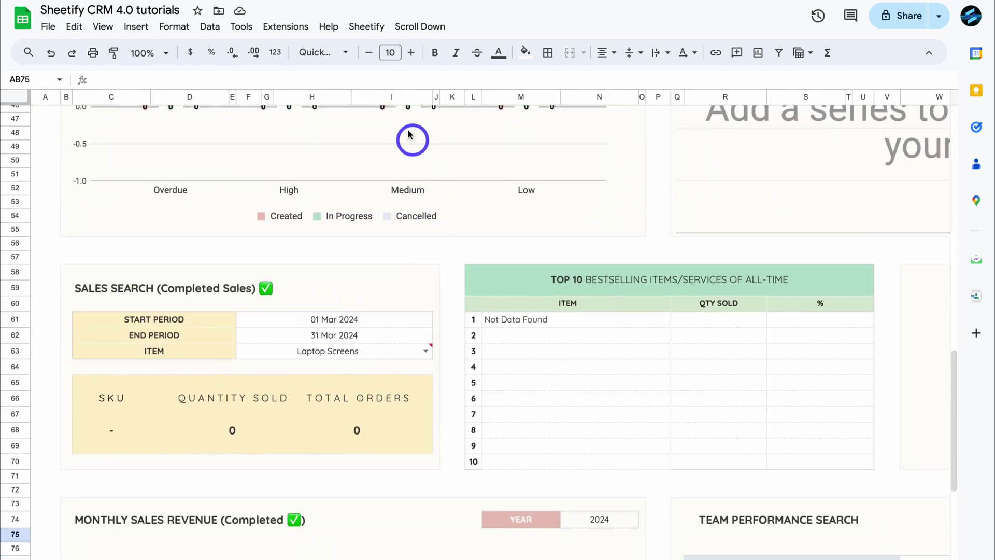
Send the dashboard as a PDF using Sheetify > Reportify > Send Report.
left_click(367, 27)
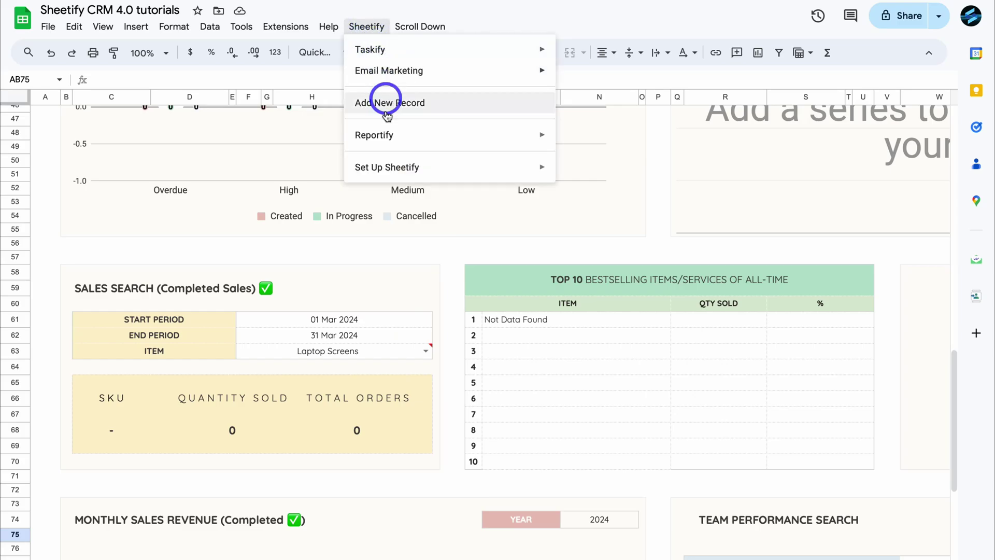
mouse_move(390, 139)
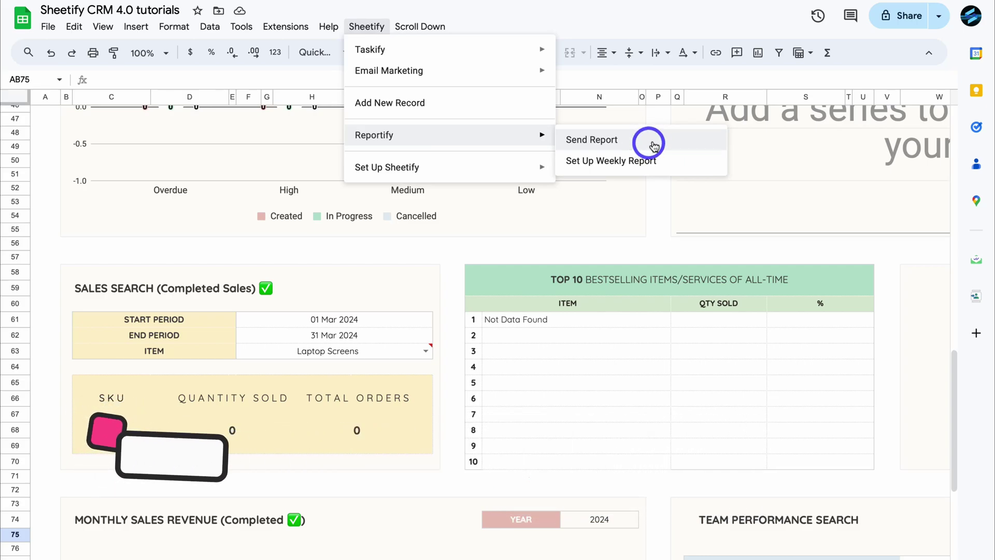
left_click(654, 146)
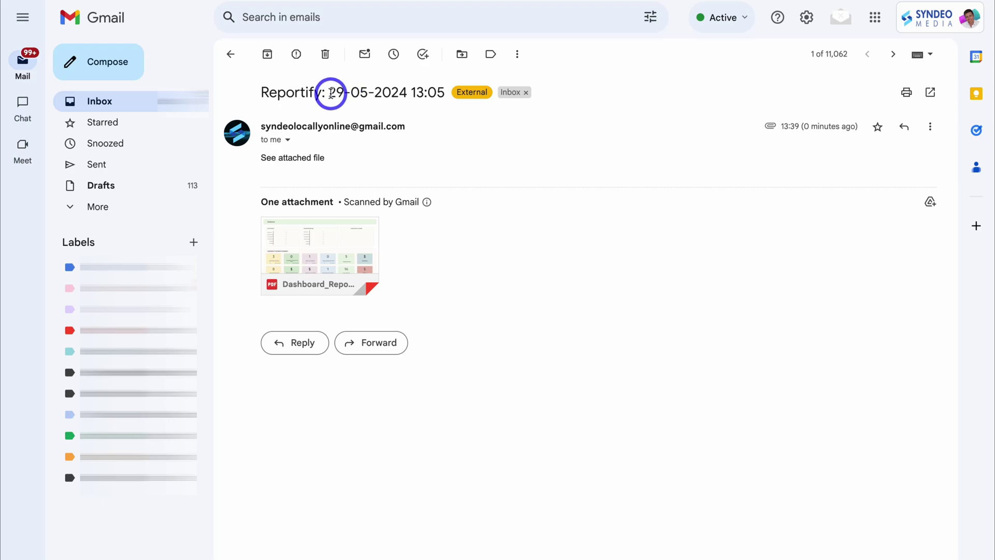
mouse_move(330, 241)
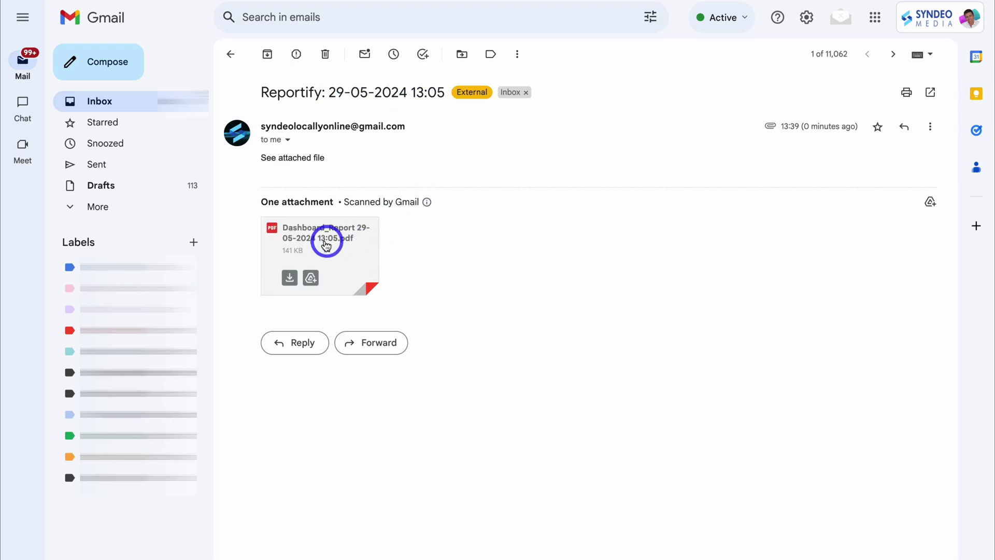
left_click(351, 264)
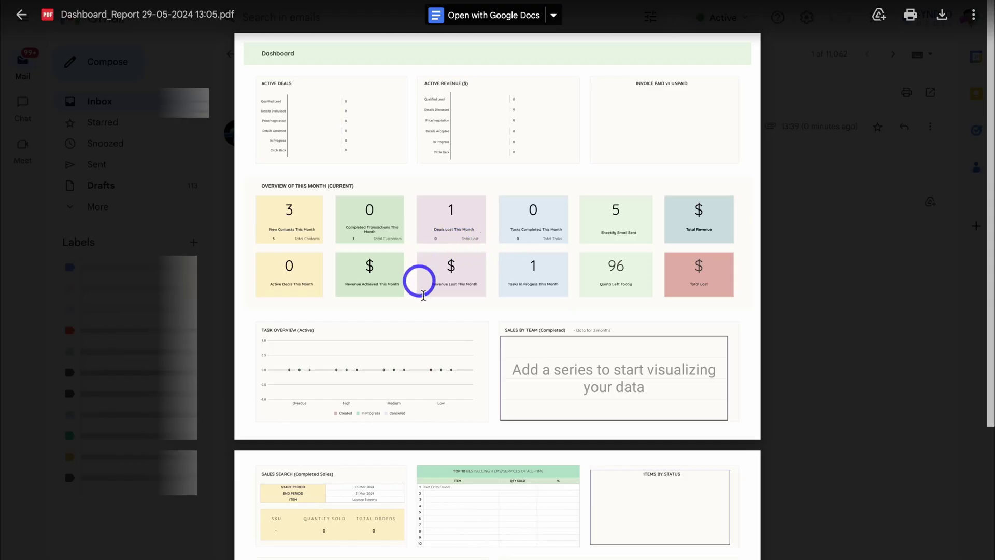
scroll(748, 297, "down", 4)
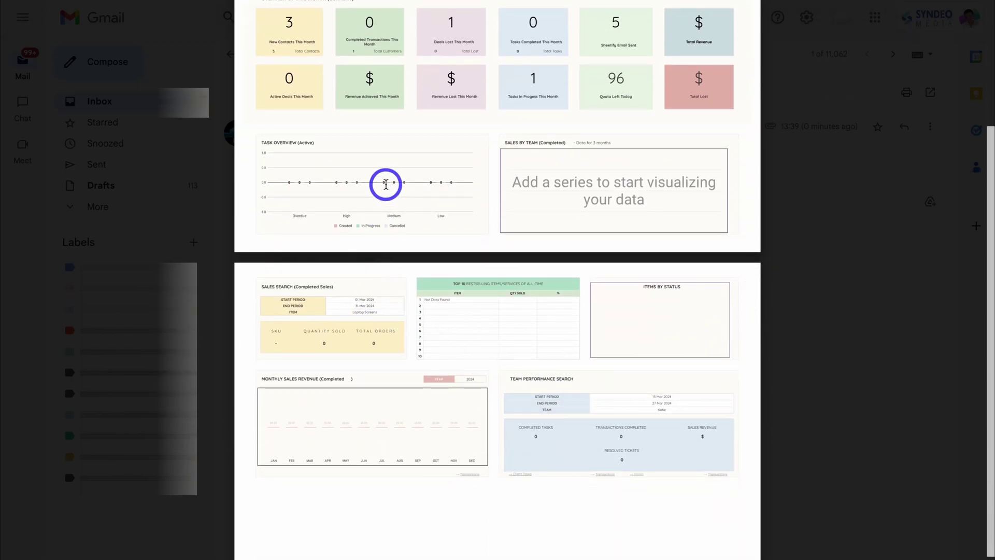
scroll(614, 185, "up", 2)
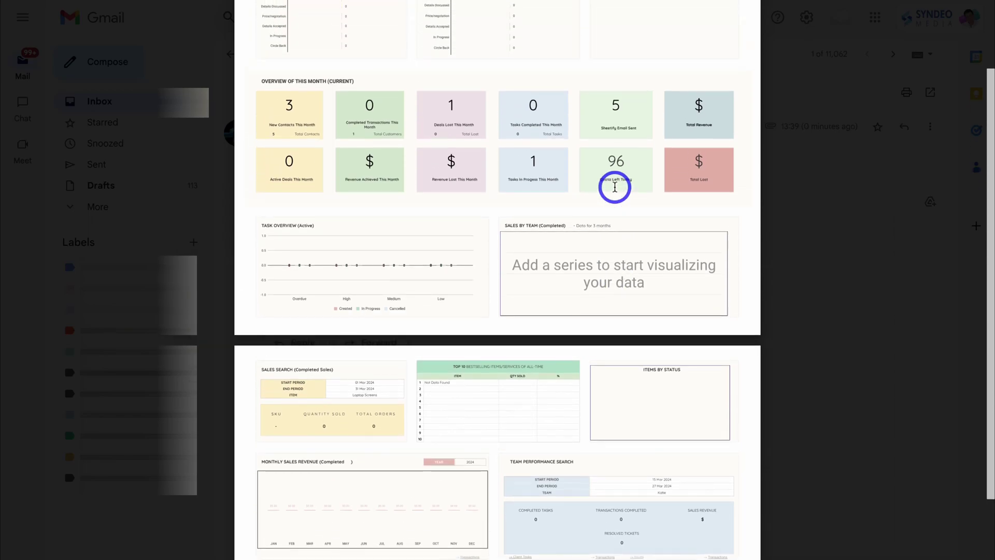
scroll(615, 187, "up", 2)
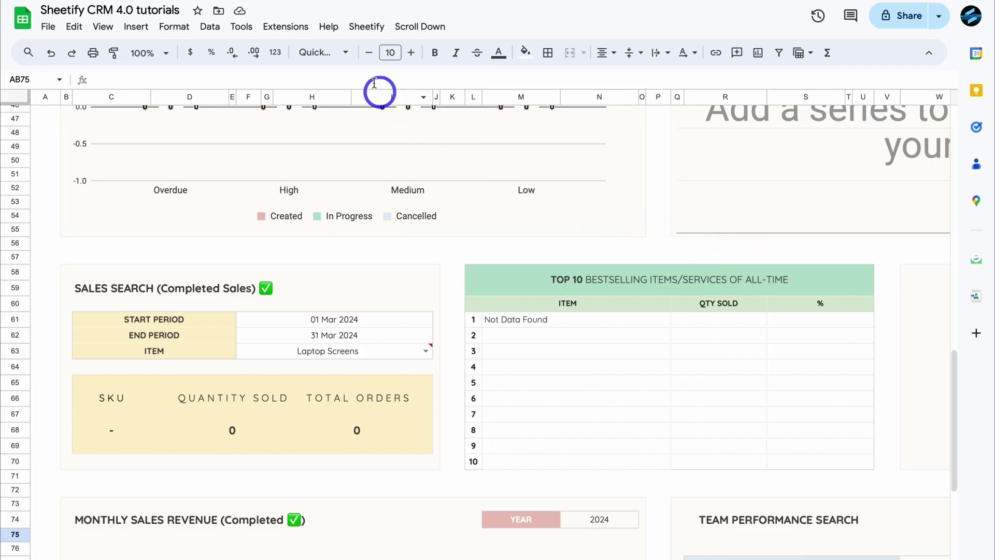
Glance at the Sheetify Reportify submenu, then launch the Sheetify CRM script editor via Extensions > Apps Script.
left_click(358, 28)
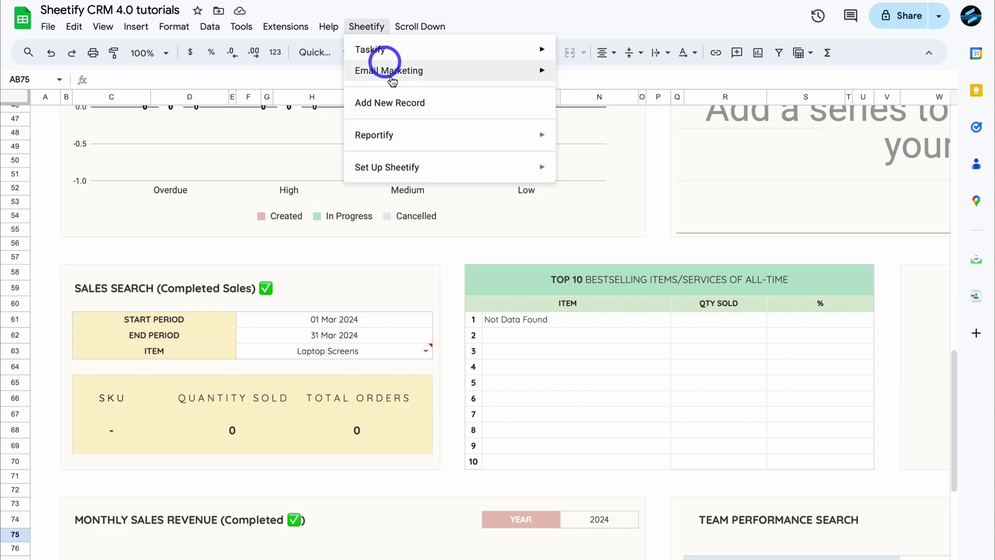
mouse_move(440, 135)
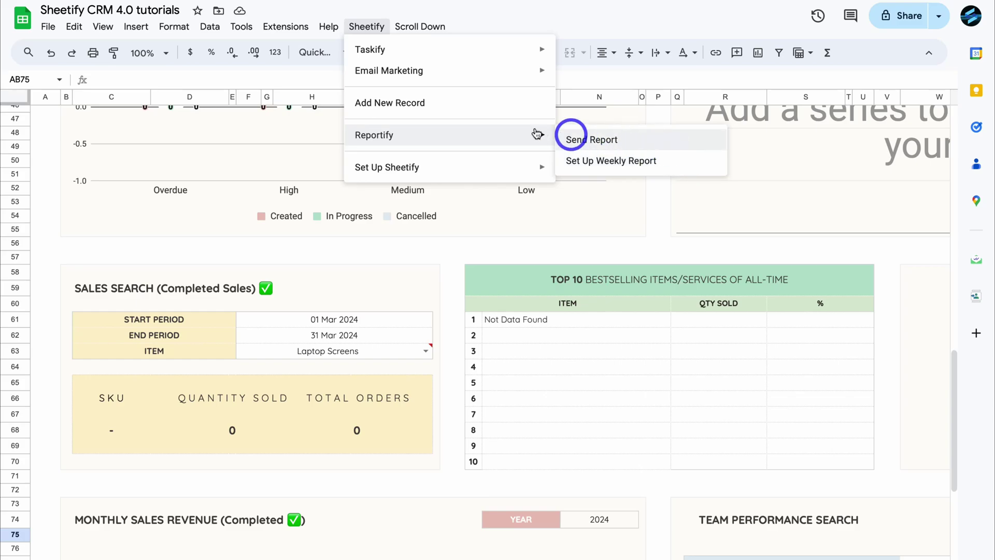
left_click(284, 29)
left_click(284, 29)
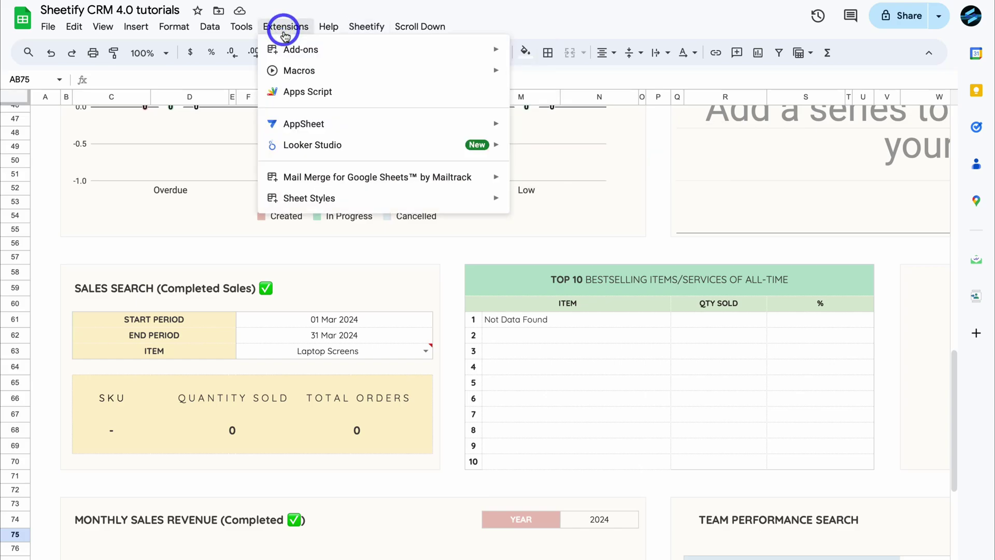
left_click(374, 97)
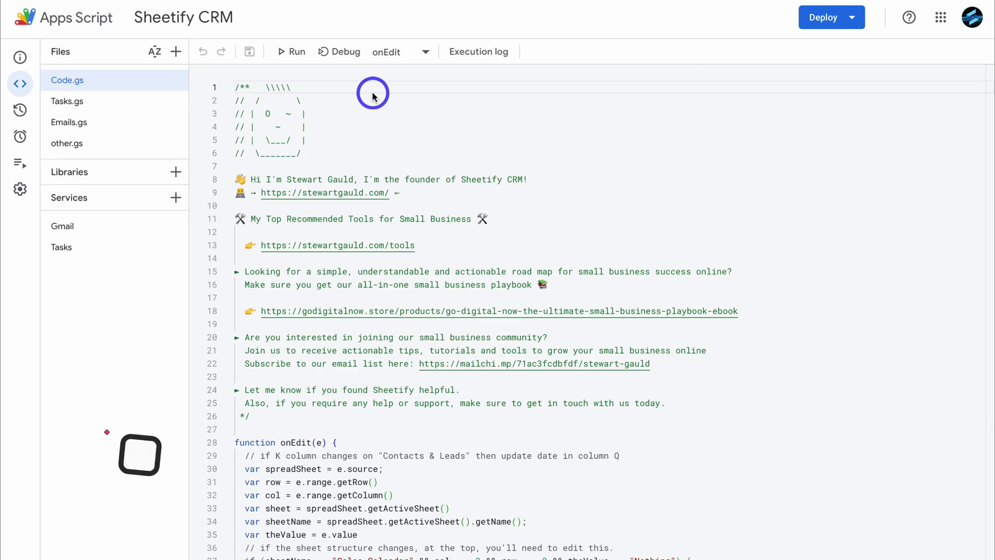
In Emails.gs, change the weekly trigger's weekday from MONDAY to TUESDAY.
left_click(142, 122)
left_click_drag(338, 271, 238, 89)
left_click(394, 179)
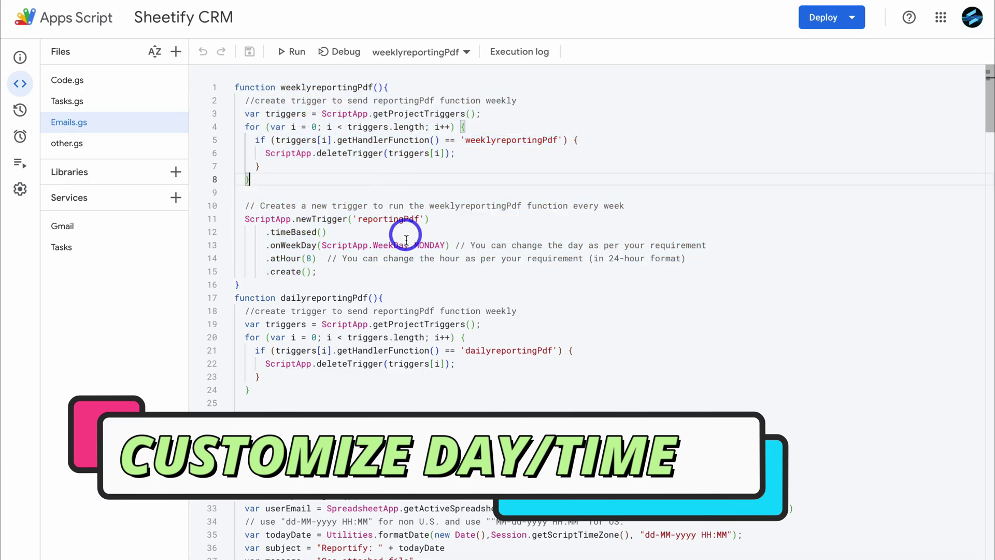
mouse_move(415, 245)
left_mouse_down()
mouse_move(443, 245)
mouse_move(420, 245)
left_mouse_up()
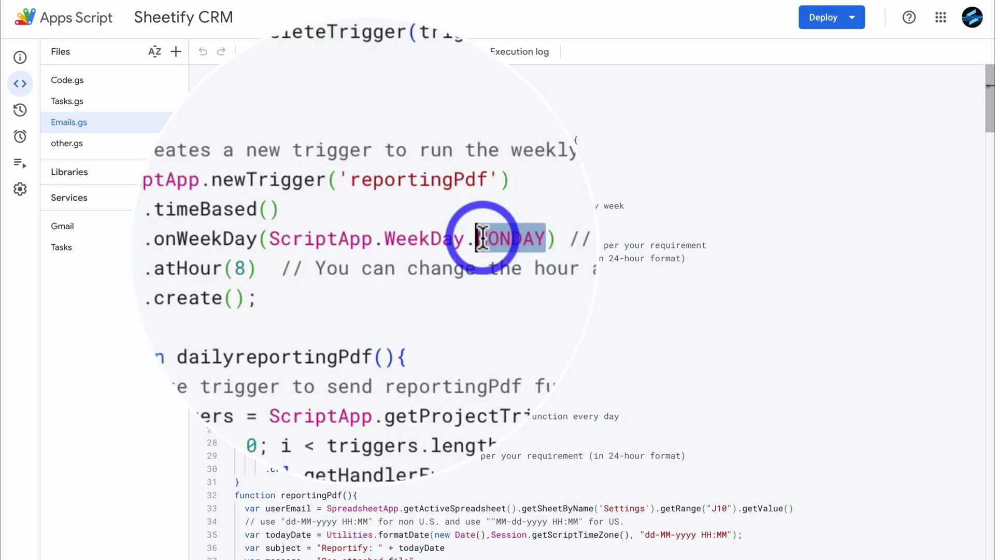
type("TUESDAY")
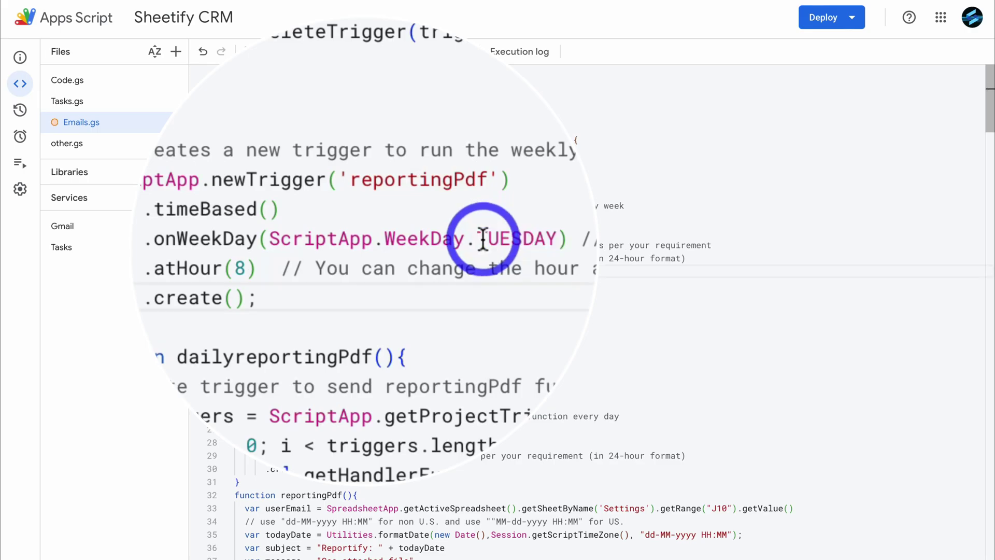
Change the trigger's .atHour value from 8 to 20.
left_click(251, 269)
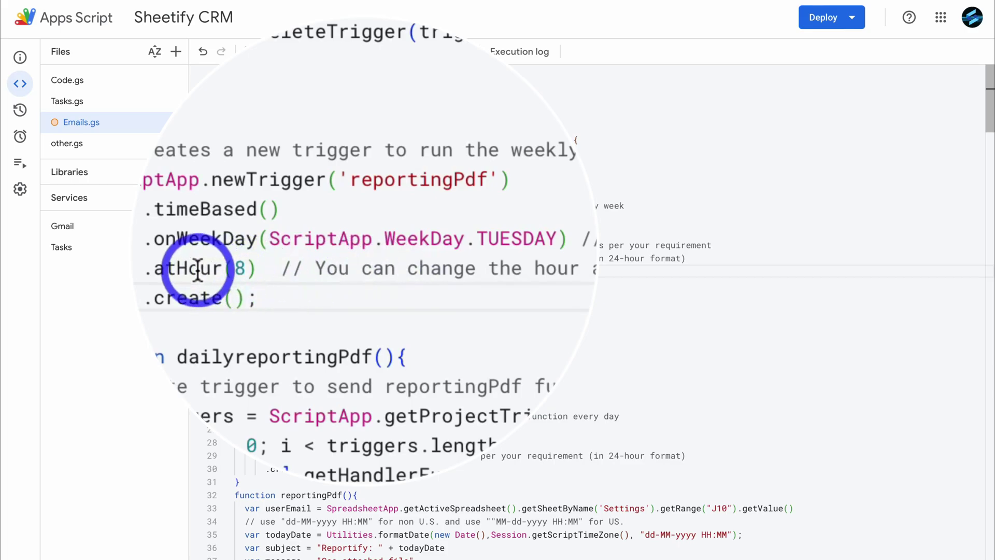
left_click(243, 270)
double_click(240, 269)
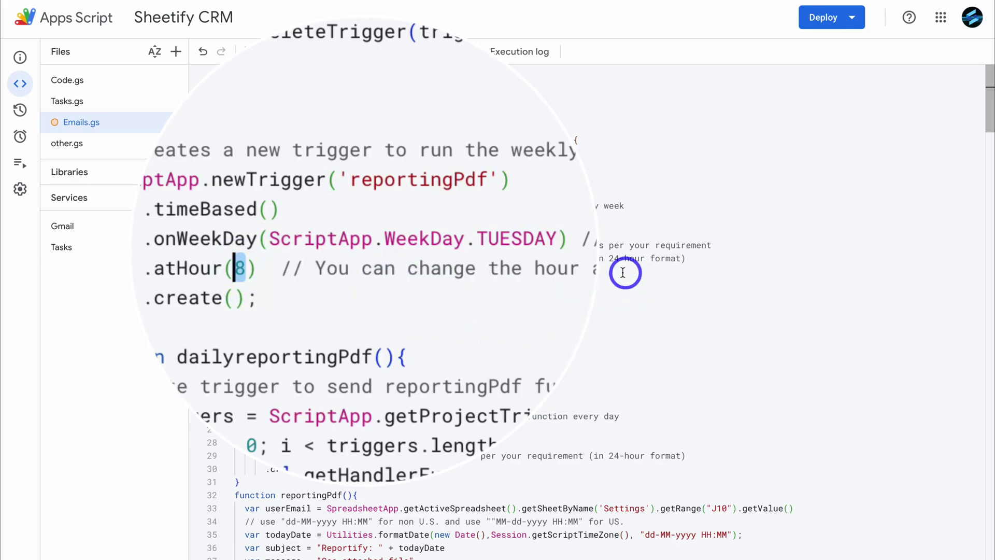
type("3")
key("BackSpace")
type("8")
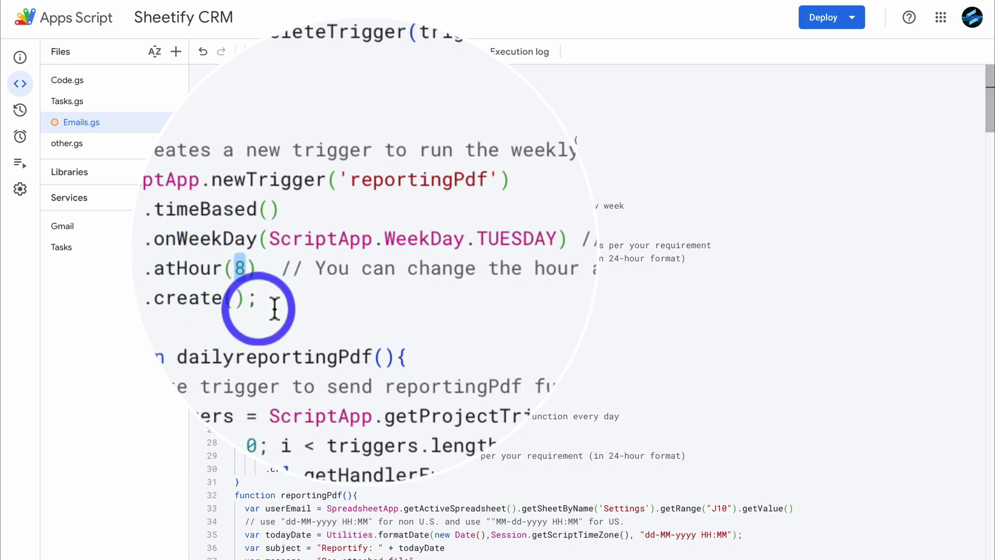
left_click(251, 269)
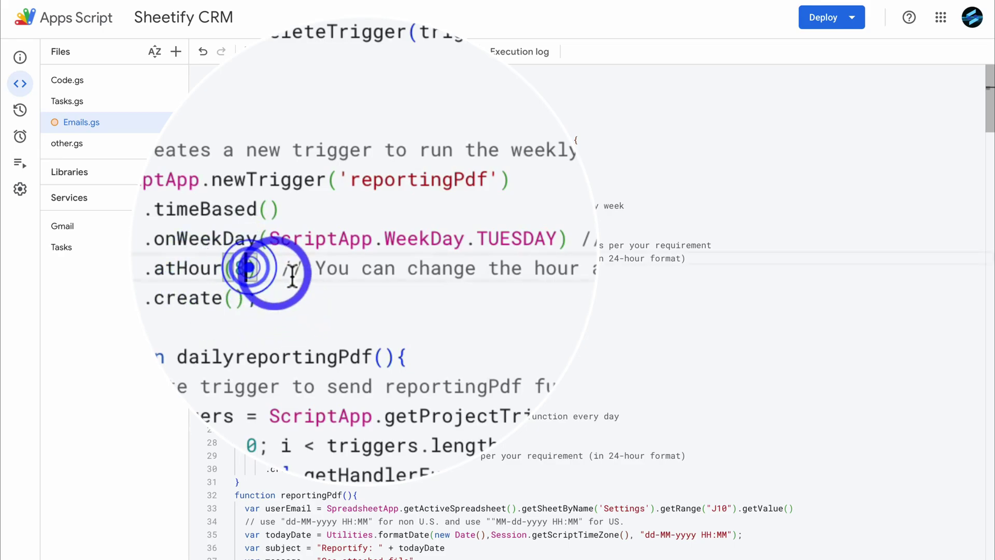
key("BackSpace")
type("12")
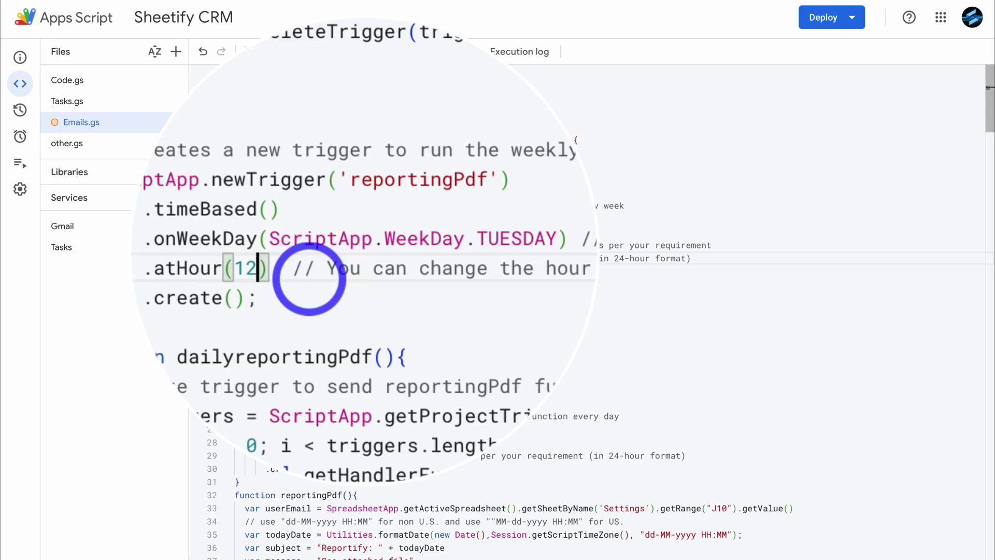
key("BackSpace")
key("BackSpace")
type("20")
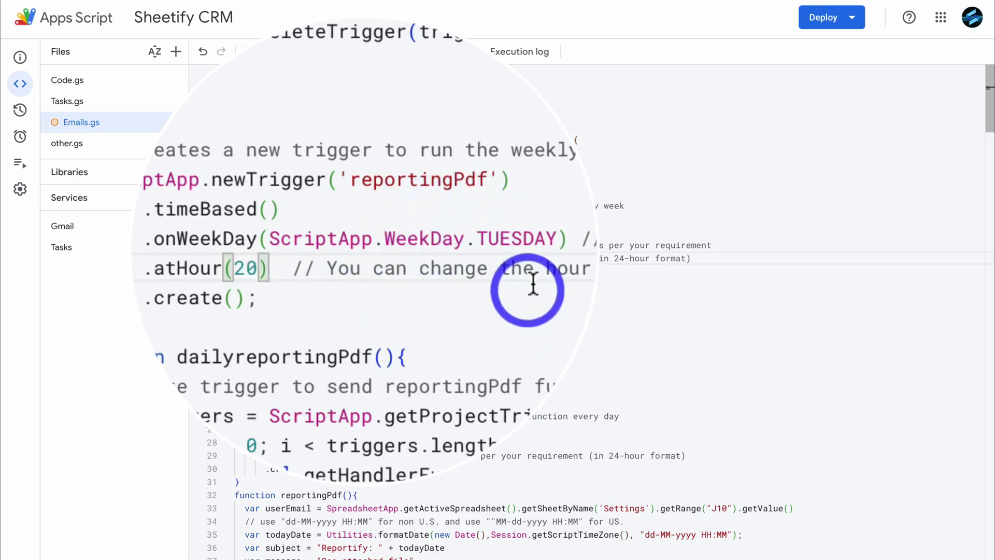
left_click_drag(477, 240, 555, 239)
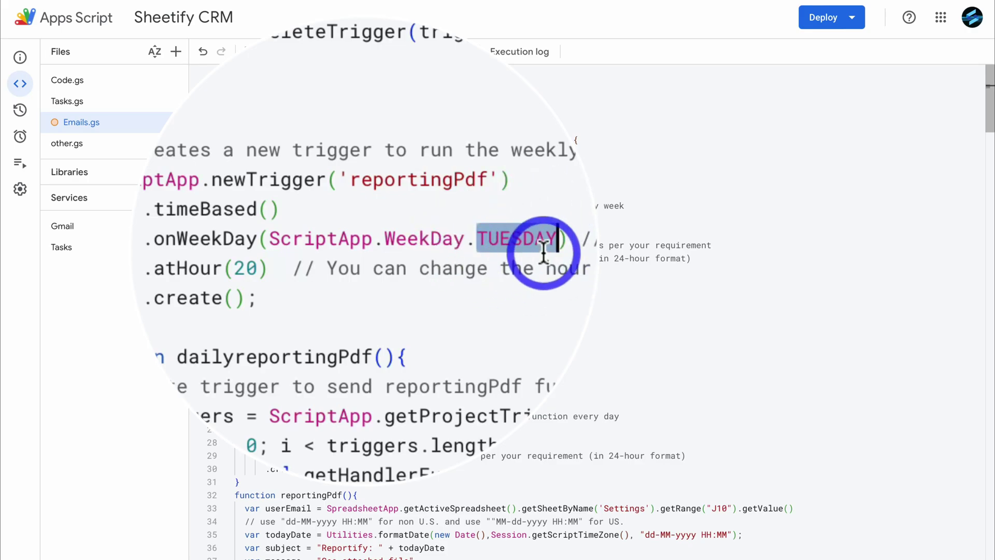
left_click_drag(257, 269, 234, 269)
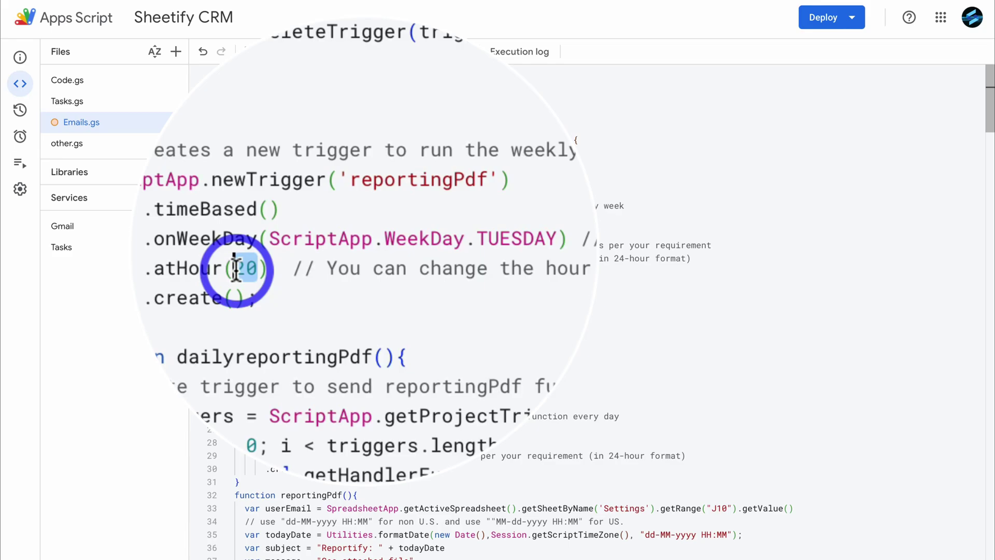
Save the Apps Script project with the Tuesday, hour 20 trigger.
left_click(347, 268)
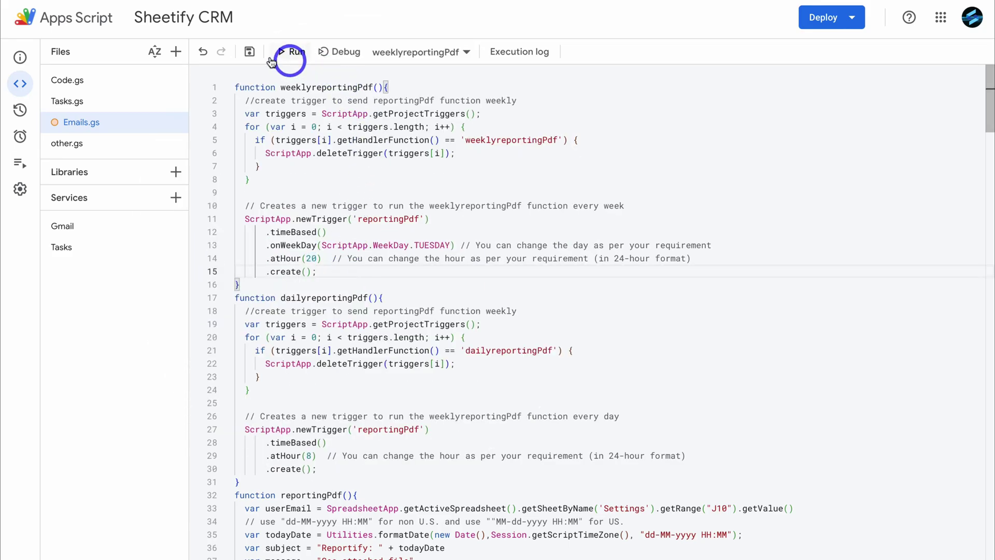
left_click(248, 53)
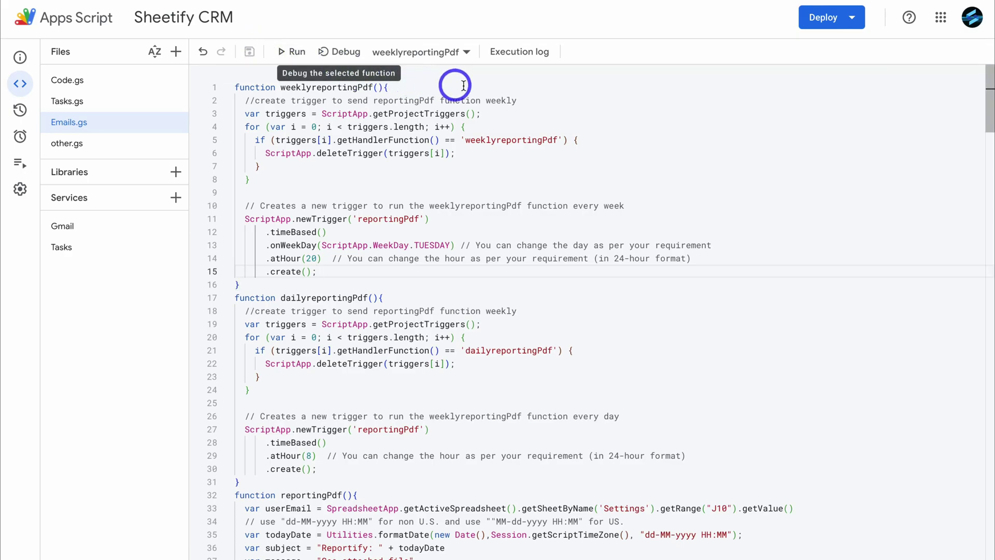